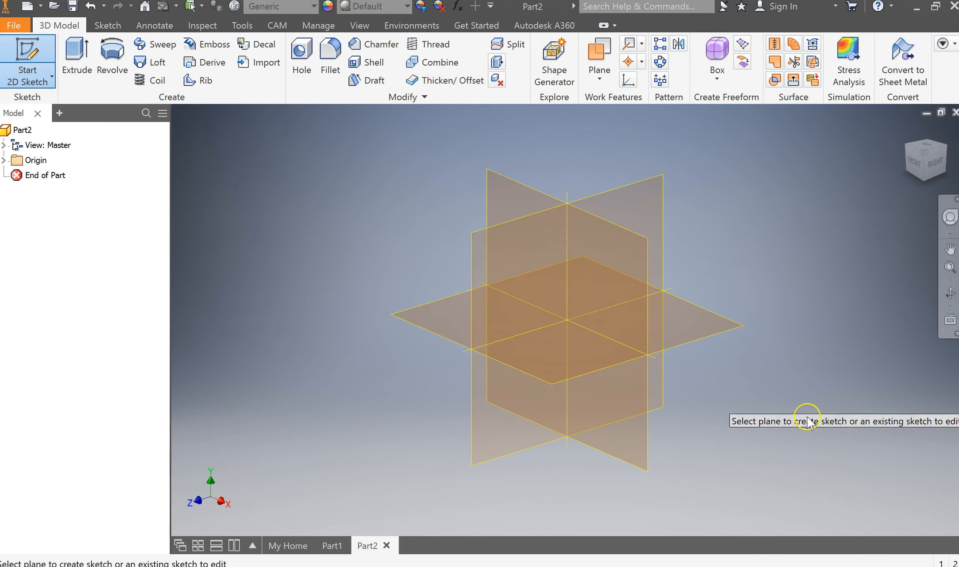
Step: Start a sketch on the front XY plane and draw a 1.5 in horizontal line from the origin along positive X
click(500, 192)
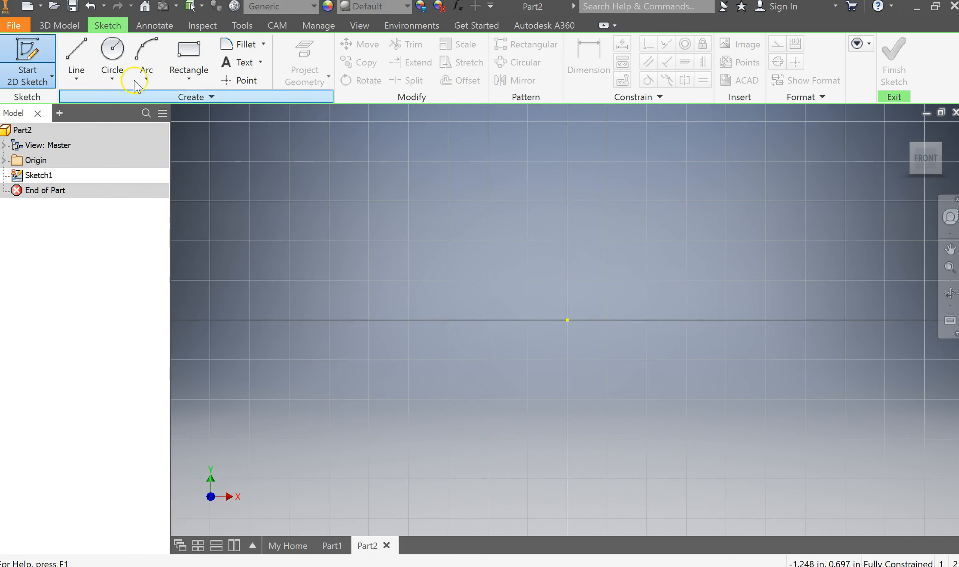
click(99, 80)
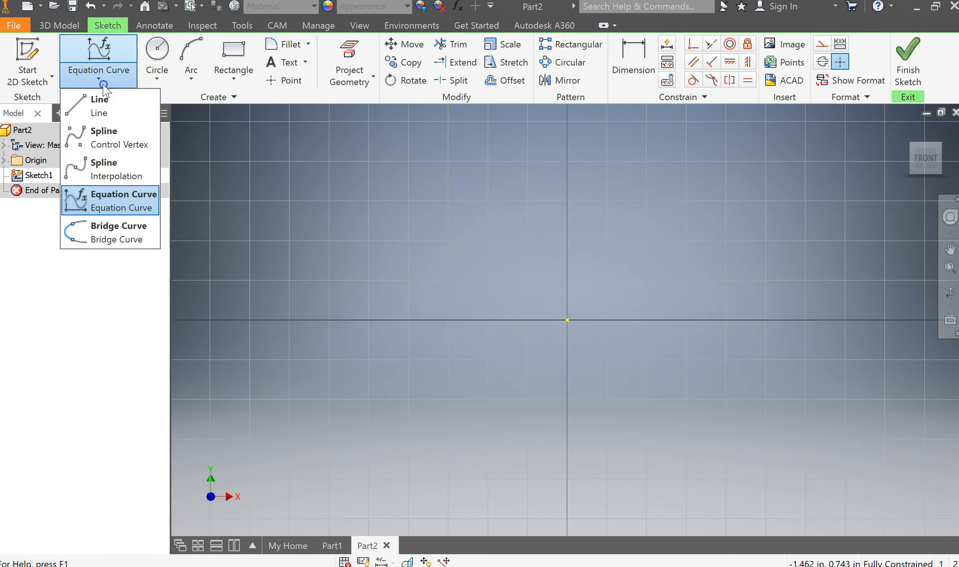
click(105, 111)
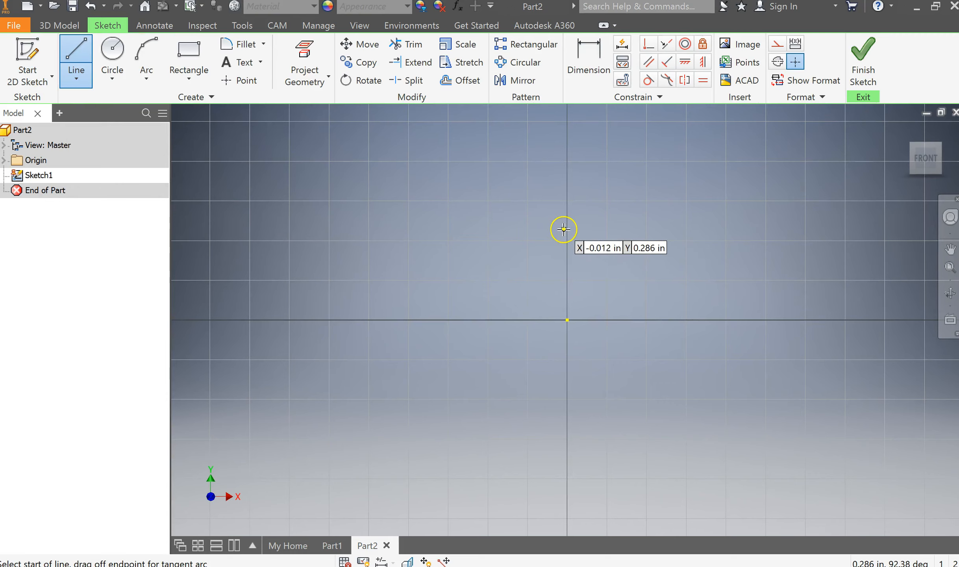
click(566, 320)
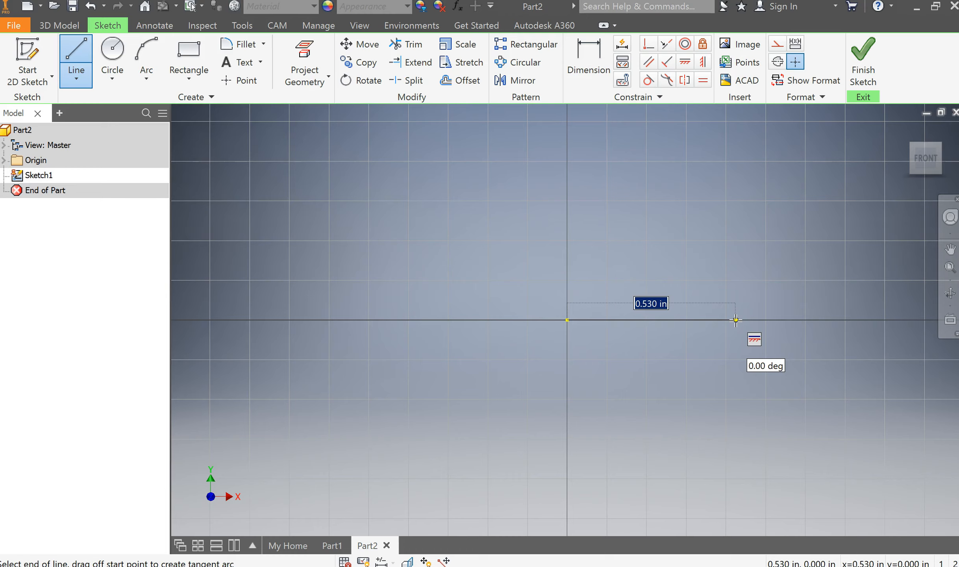
click(737, 317)
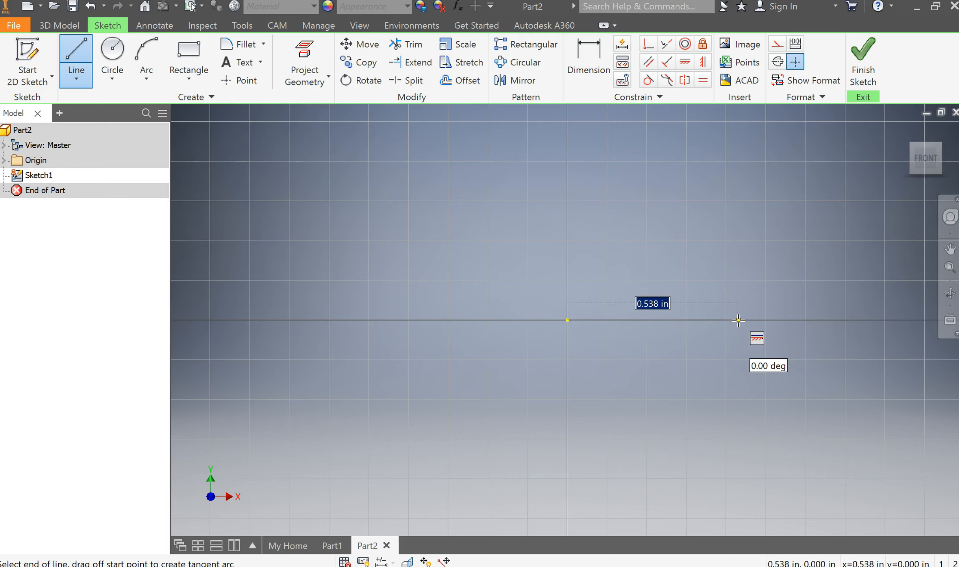
text(1)
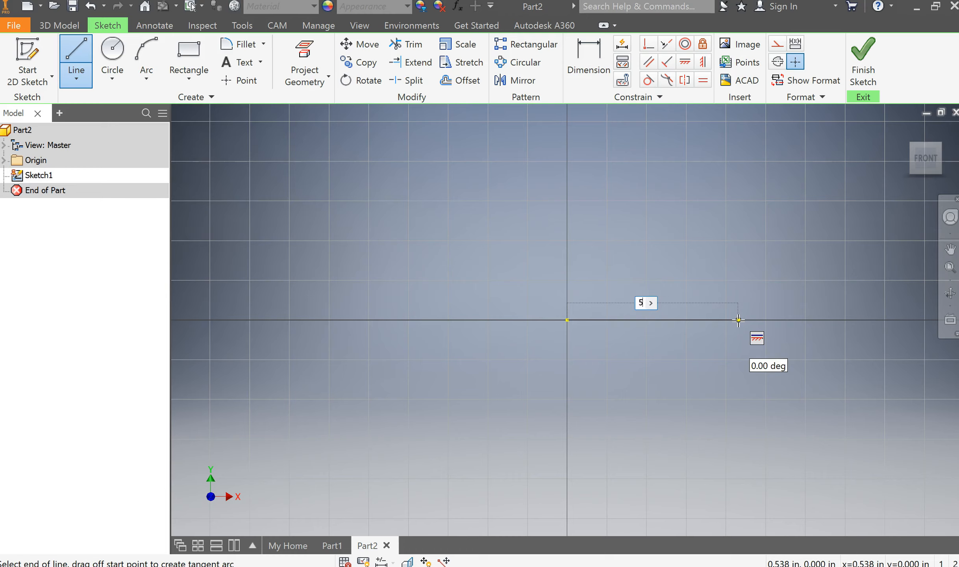
text(.5)
key(Return)
Step: Continue the outline with a 1.5 in line straight up and a 0.75 in horizontal line back toward the Y axis
middle_drag(856, 341, 749, 342)
mouse_move(813, 346)
middle_down()
mouse_move(696, 357)
mouse_move(615, 390)
mouse_move(618, 424)
middle_up()
scroll(726, 339, up, 3)
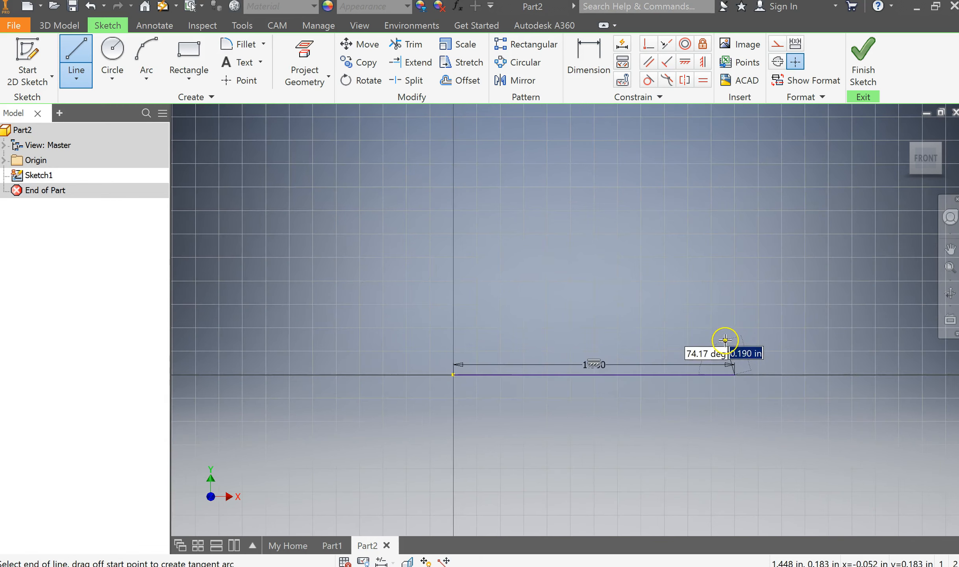
mouse_move(730, 252)
middle_down()
mouse_move(736, 229)
mouse_move(713, 318)
middle_up()
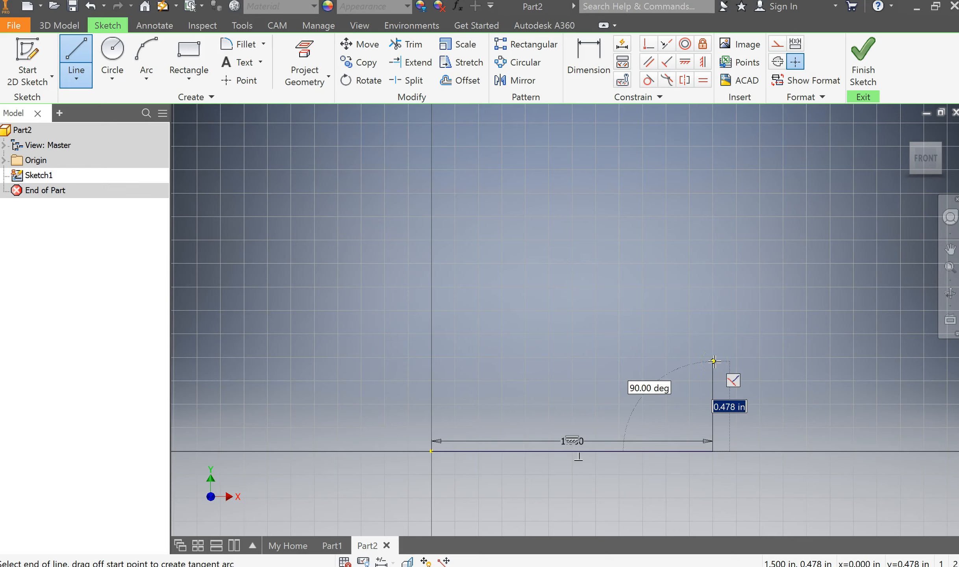
text(1.5)
key(Return)
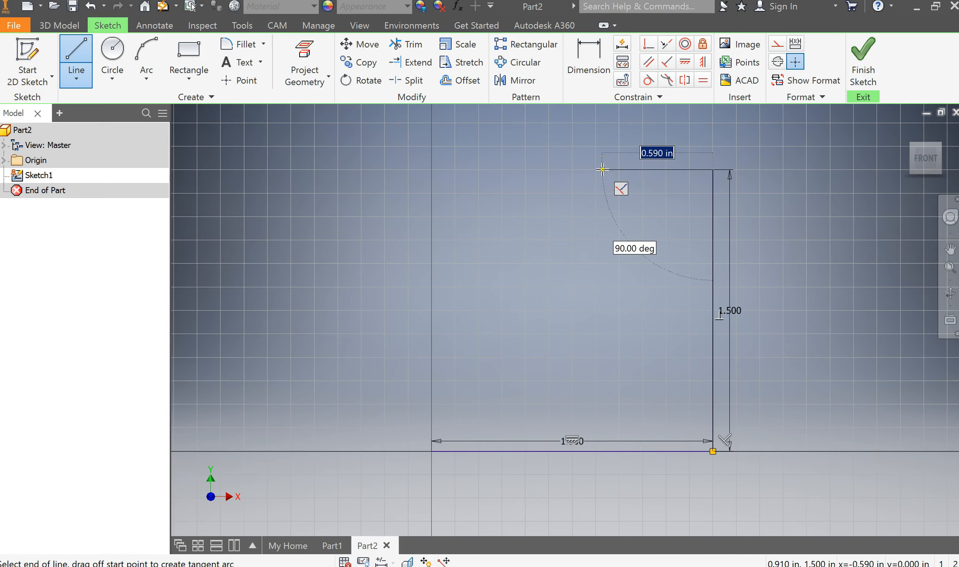
text(.75)
key(Return)
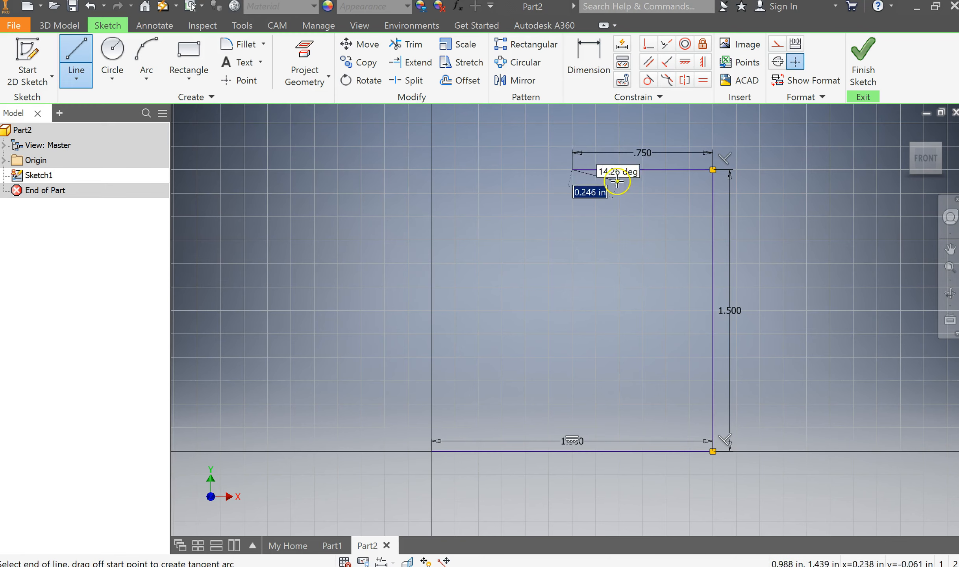
Step: Add a 0.75 in line straight up, followed by a 1.5 in horizontal line in the negative X direction
middle_drag(617, 181, 610, 274)
scroll(609, 275, down, 2)
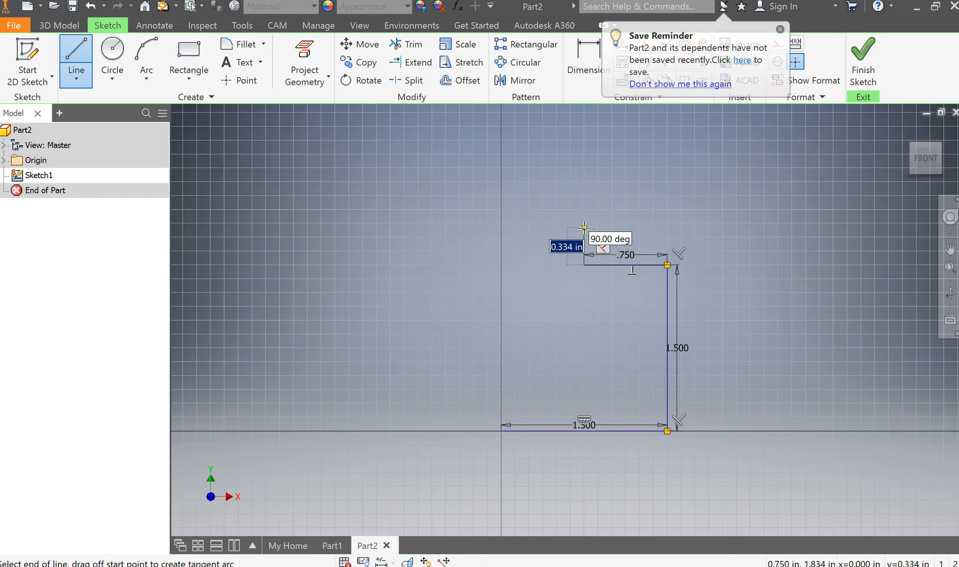
text(.75)
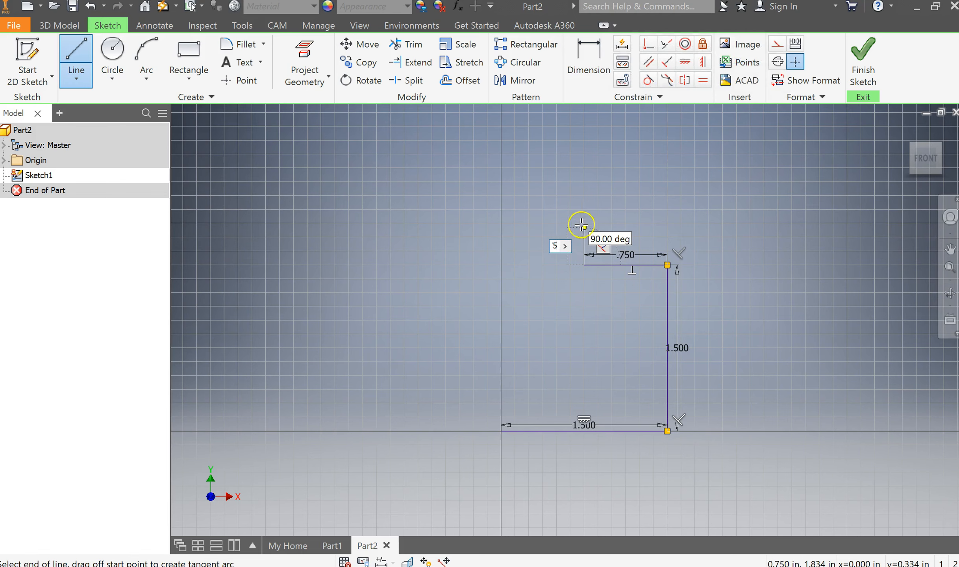
key(Return)
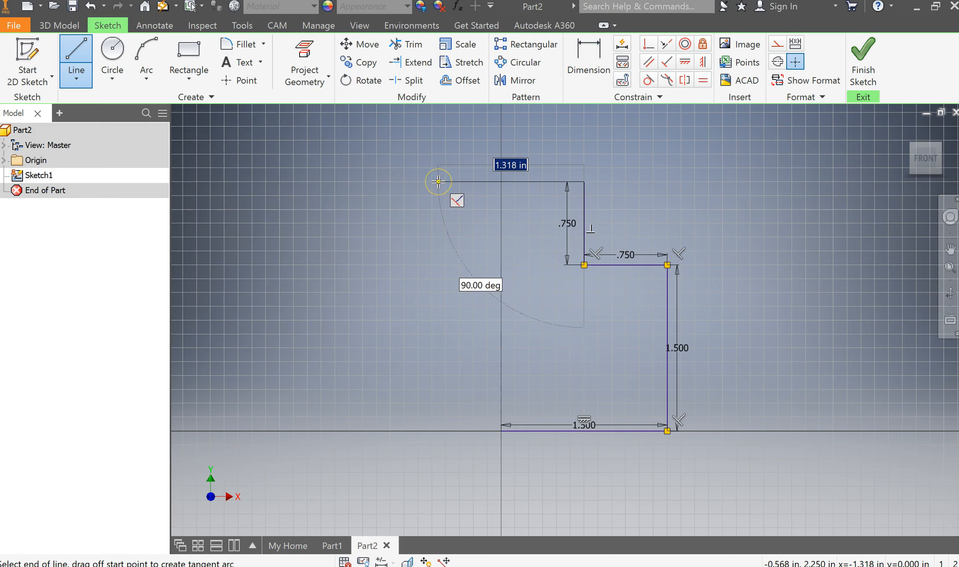
text(1.5)
key(Return)
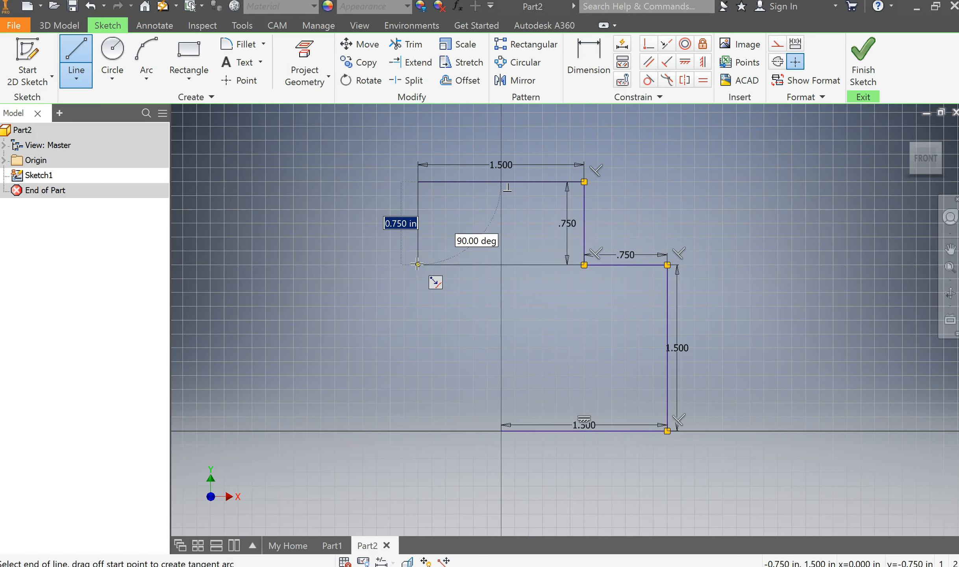
Step: Close the outline with lines 0.75 in down, 0.75 in across to the Y axis and down to the origin, and finish the sketch
click(417, 264)
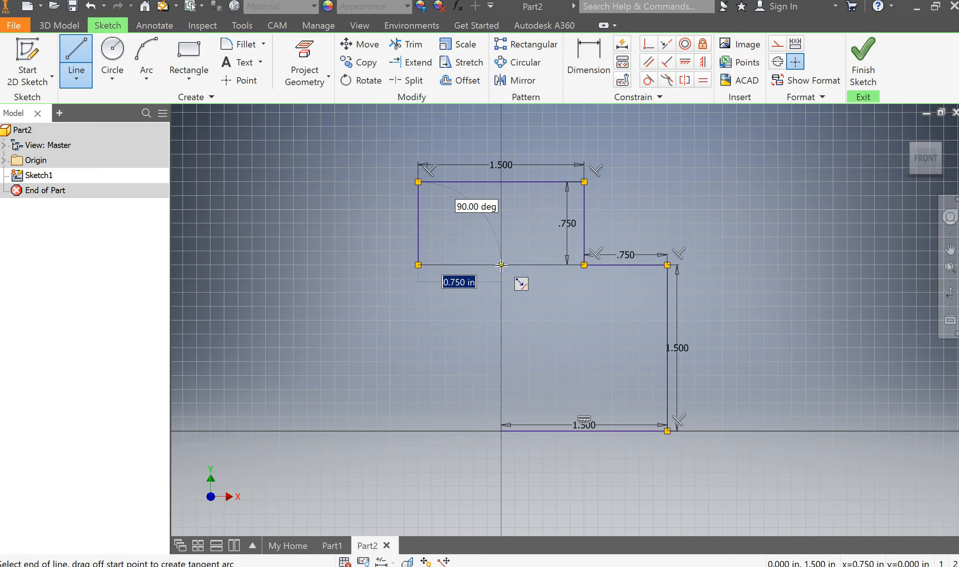
click(501, 264)
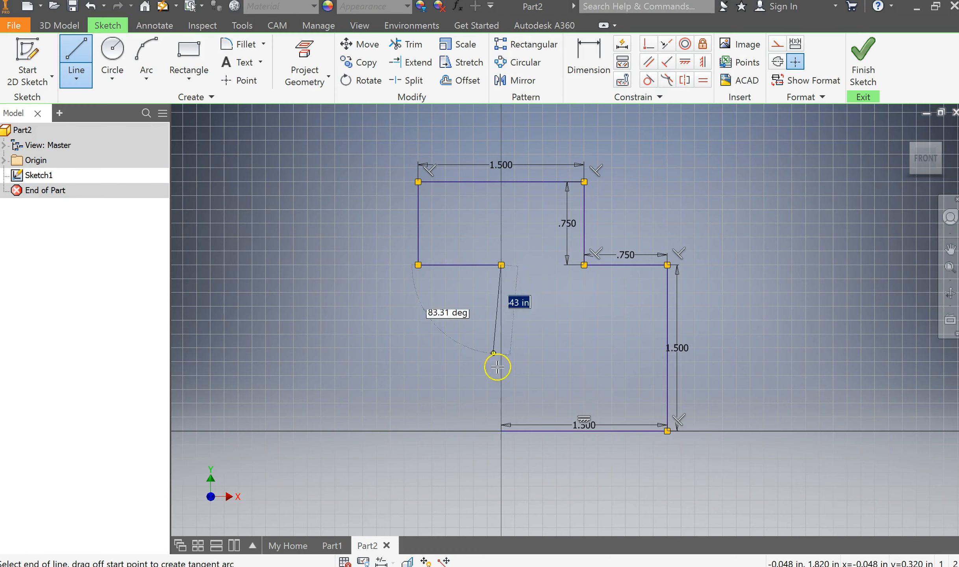
click(501, 430)
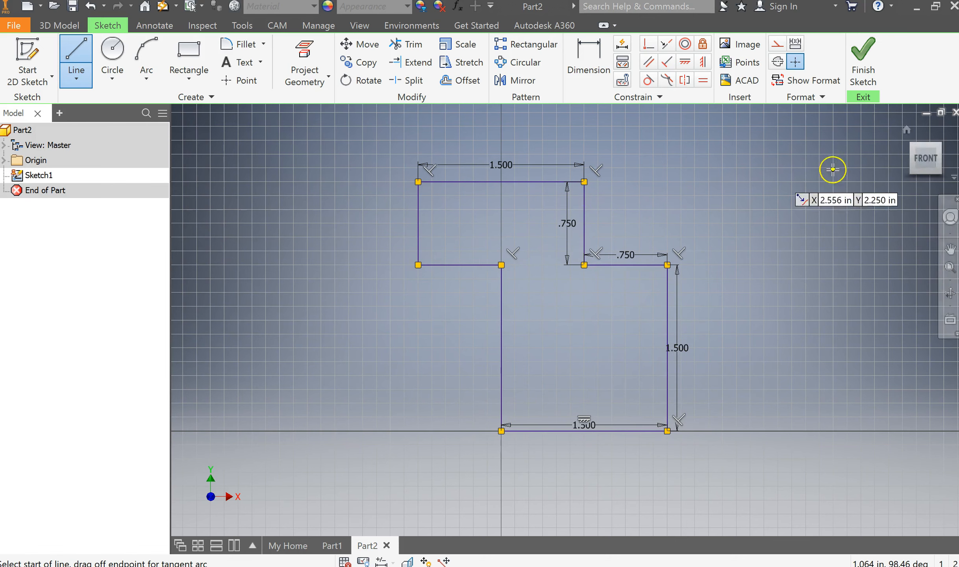
click(871, 79)
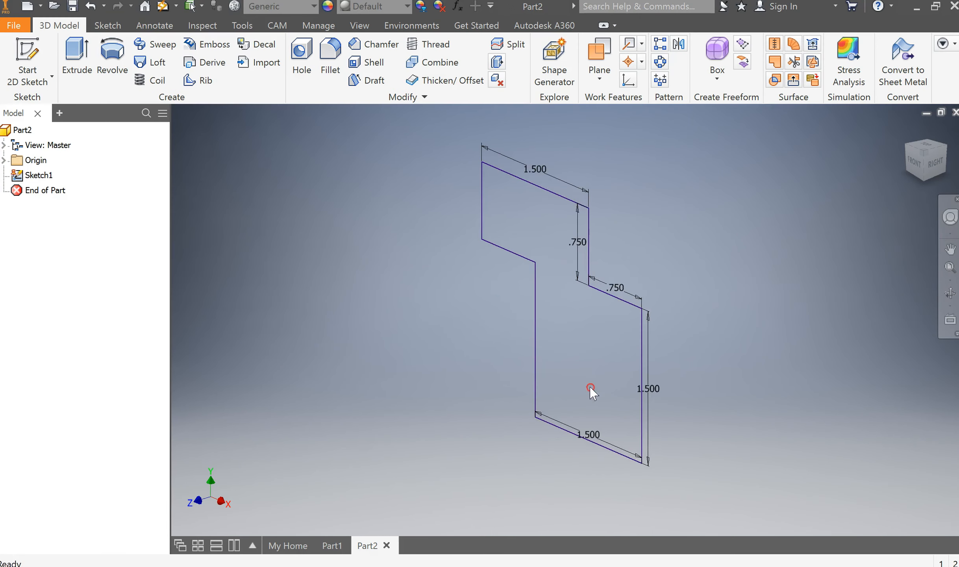
Step: Extrude the closed profile 0.75 in as a solid in the reversed direction, behind the sketch plane
click(76, 57)
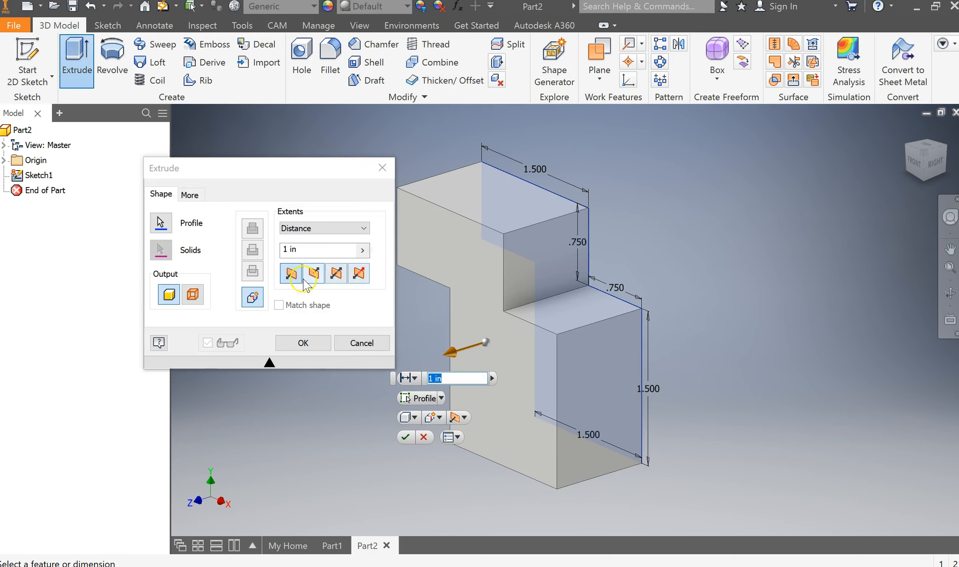
click(318, 277)
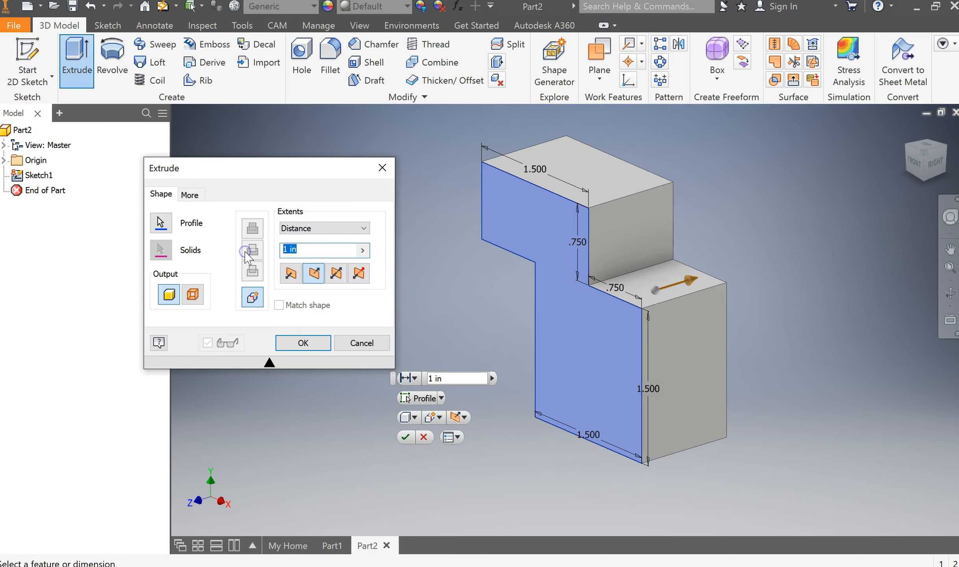
text(.75)
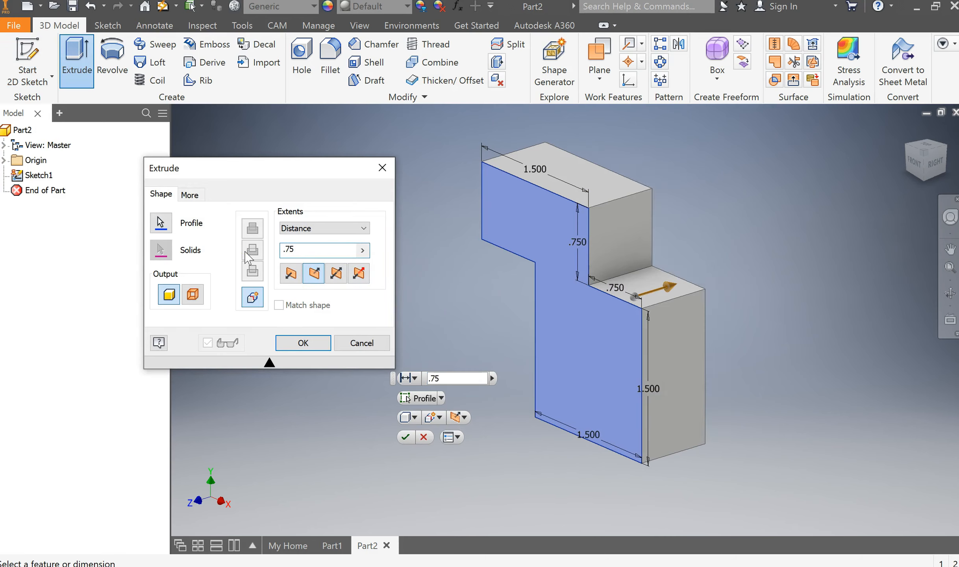
key(Return)
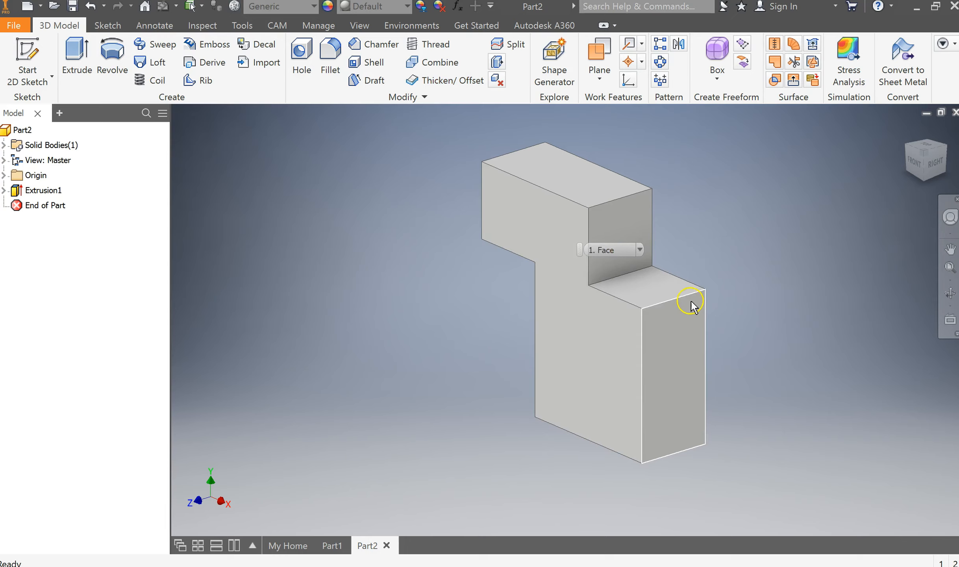
Step: Set the extrusion's feature appearance to Smooth - Red in its properties
right_click(36, 190)
click(25, 255)
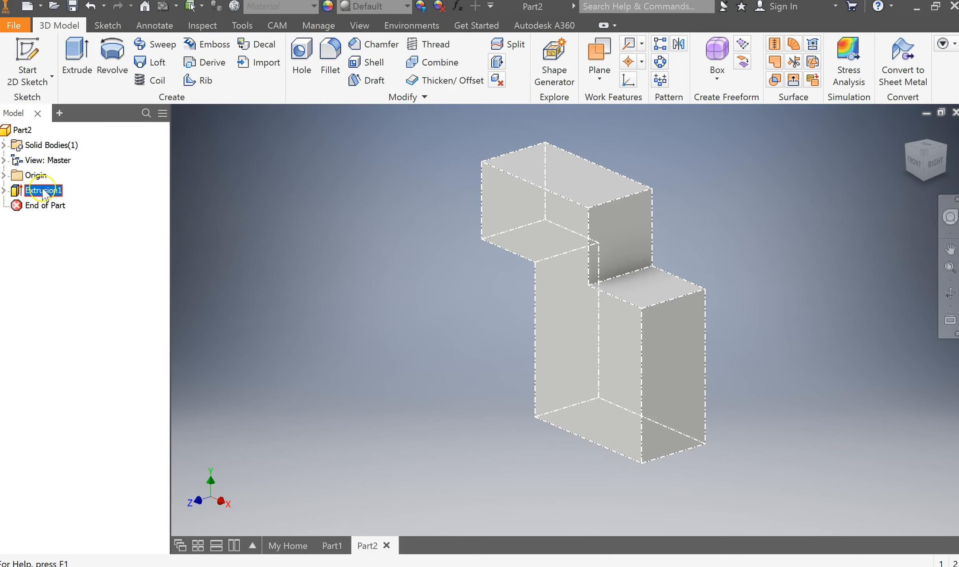
right_click(16, 192)
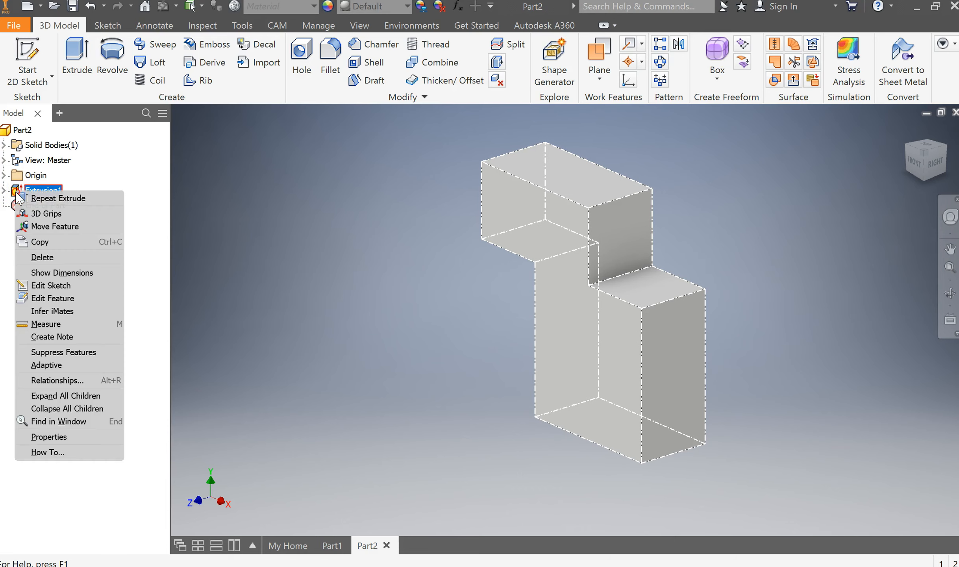
click(40, 438)
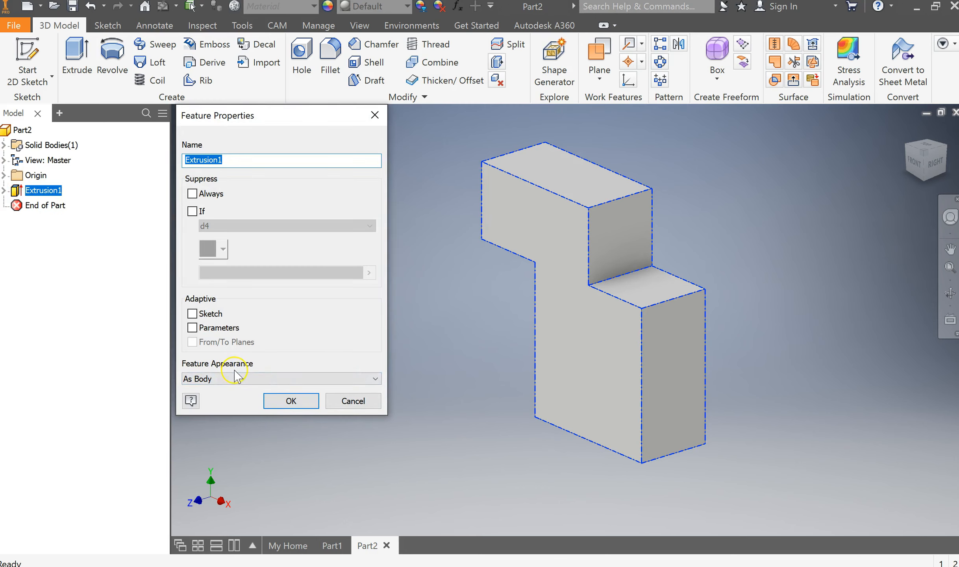
click(372, 385)
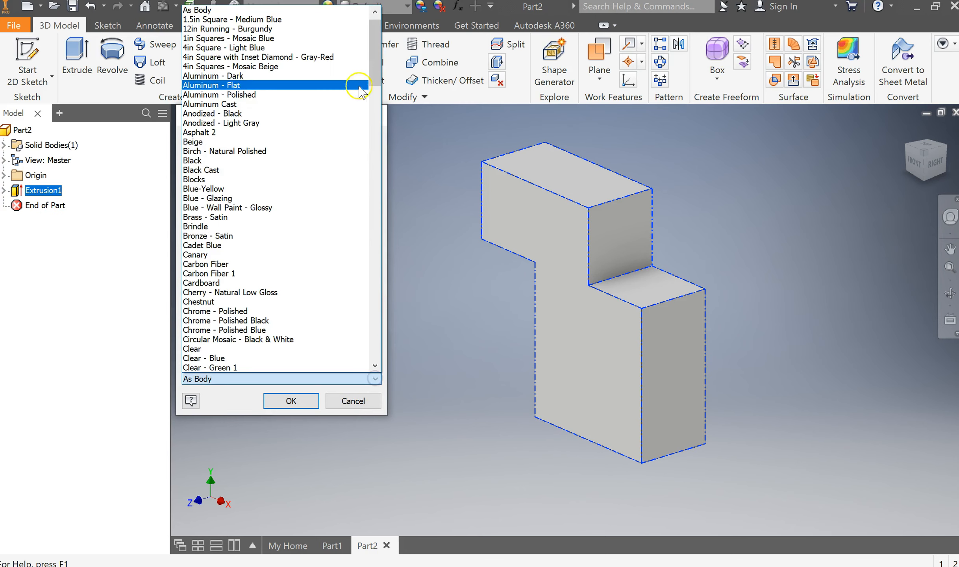
drag(375, 71, 412, 279)
click(278, 339)
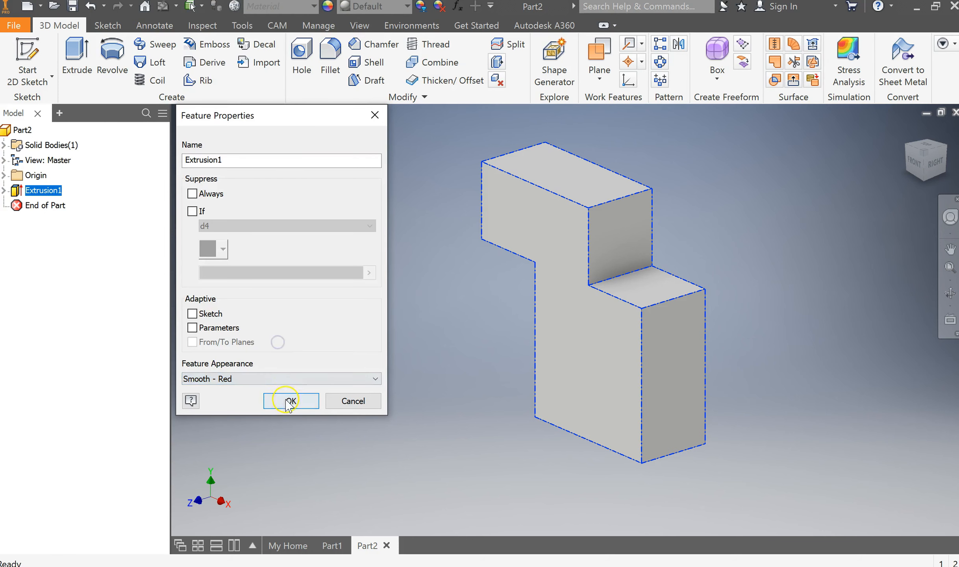
click(286, 400)
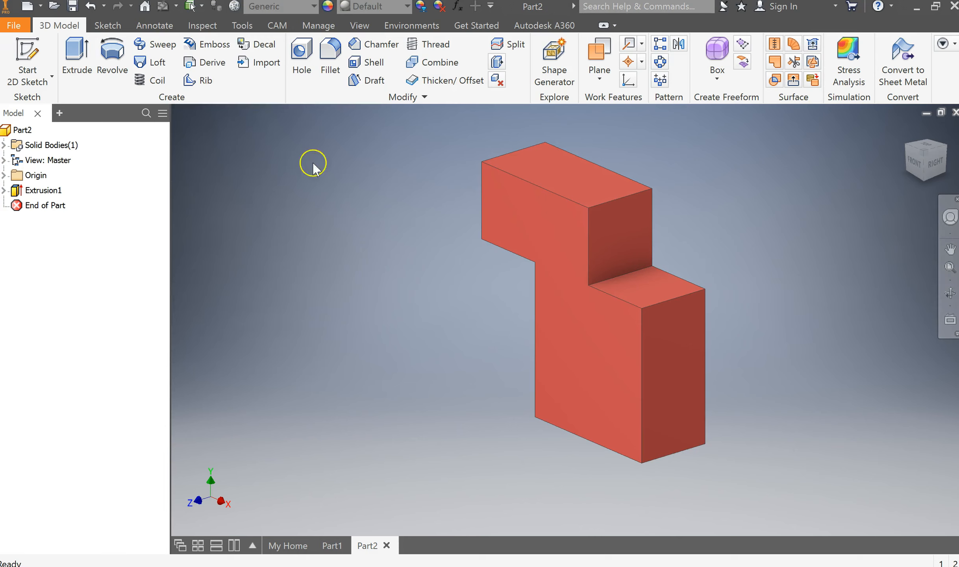
Step: Save the part in the TECH folder as puzzle-cube-part1-red.ipt
click(14, 26)
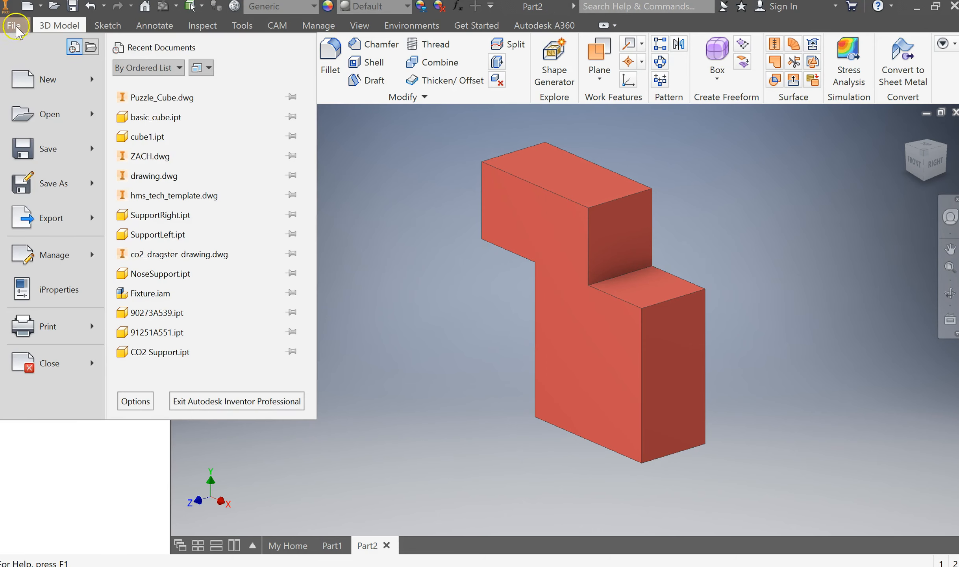
click(36, 177)
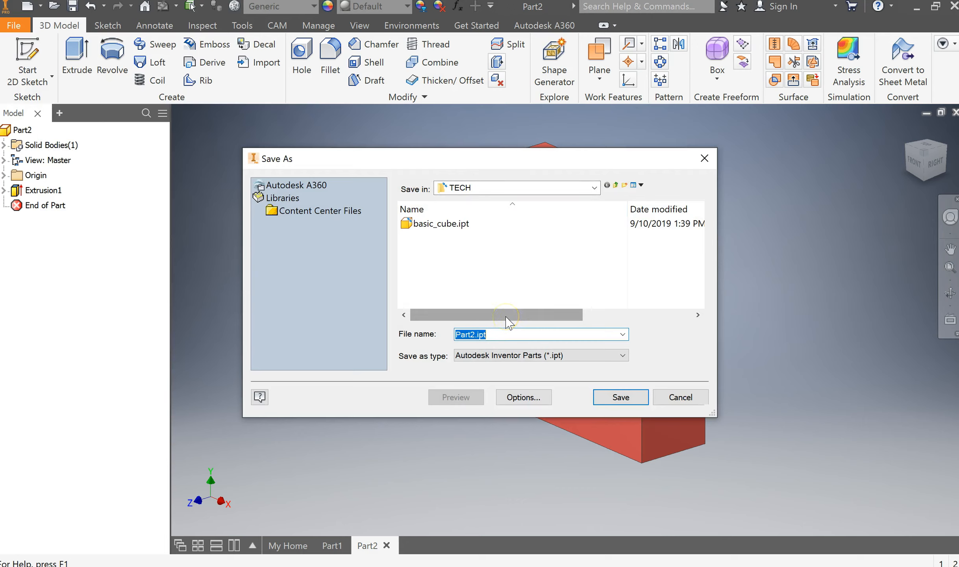
text(pu)
text(red)
key(Return)
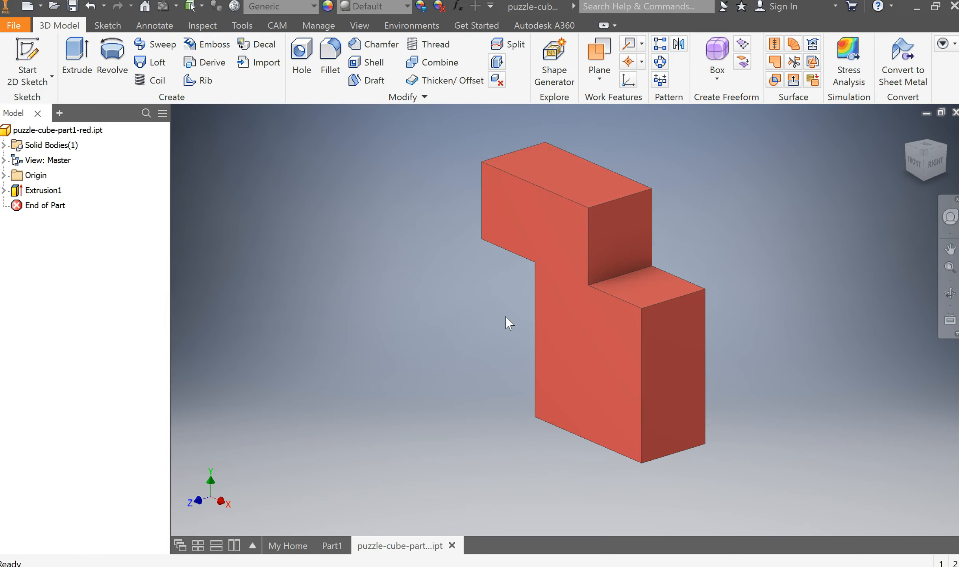